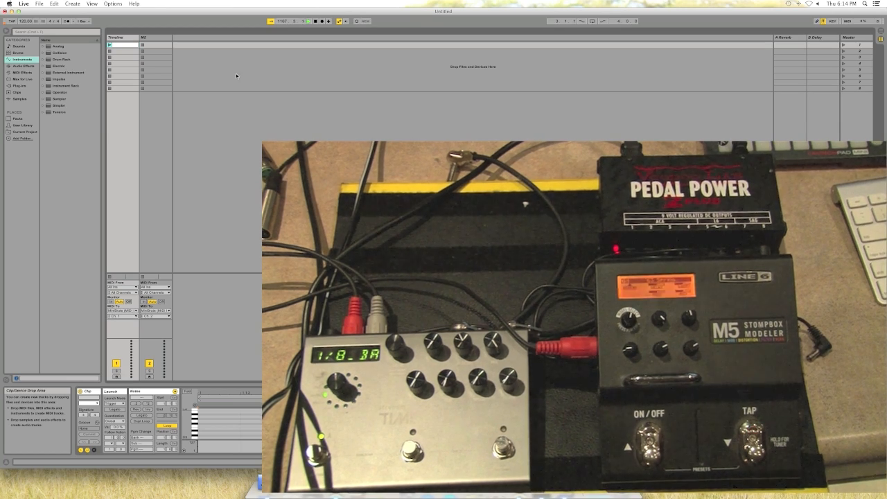
- Replace the existing Timeline and M5 tracks with two new MIDI tracks
left_click(123, 37)
key("Delete")
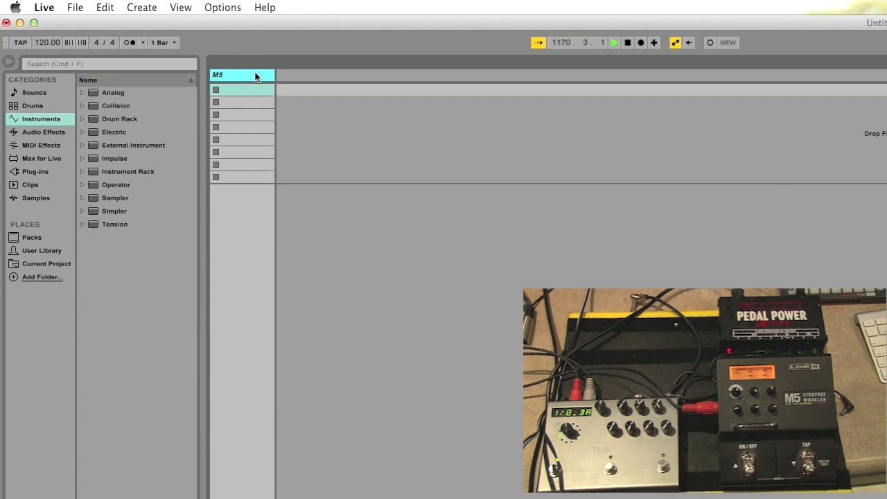
right_click(308, 74)
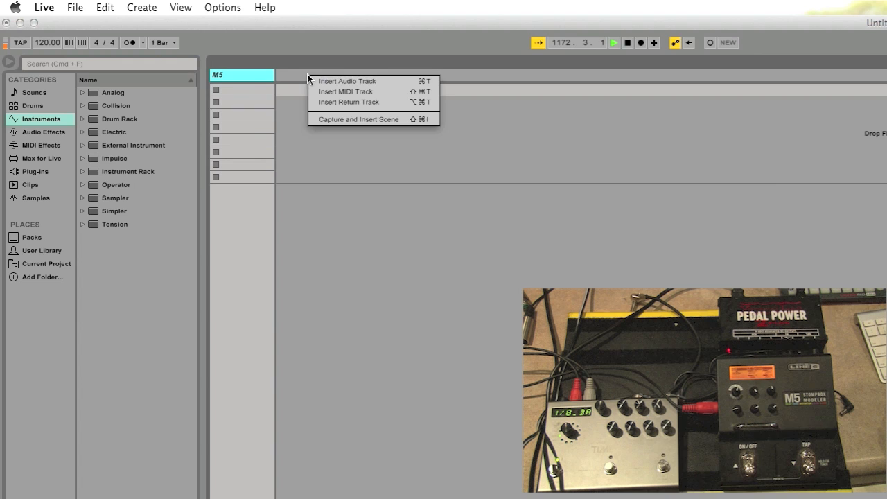
left_click(345, 91)
right_click(358, 80)
left_click(382, 97)
left_click(247, 76)
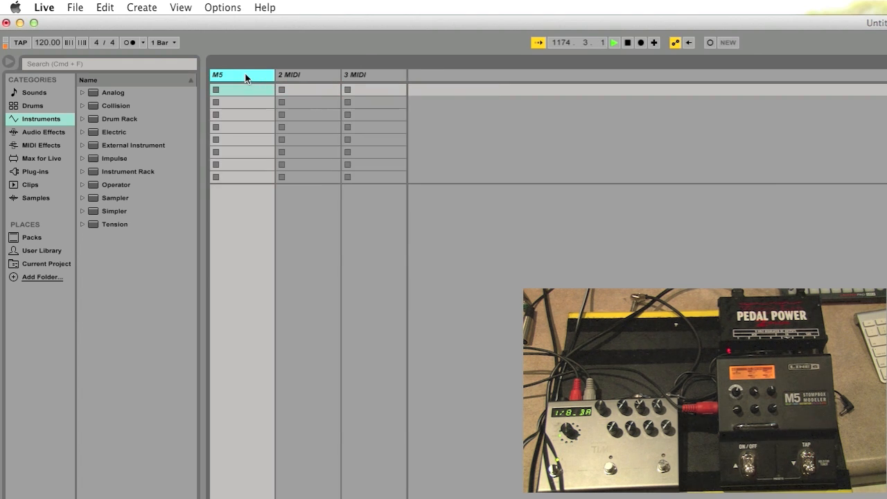
key("Delete")
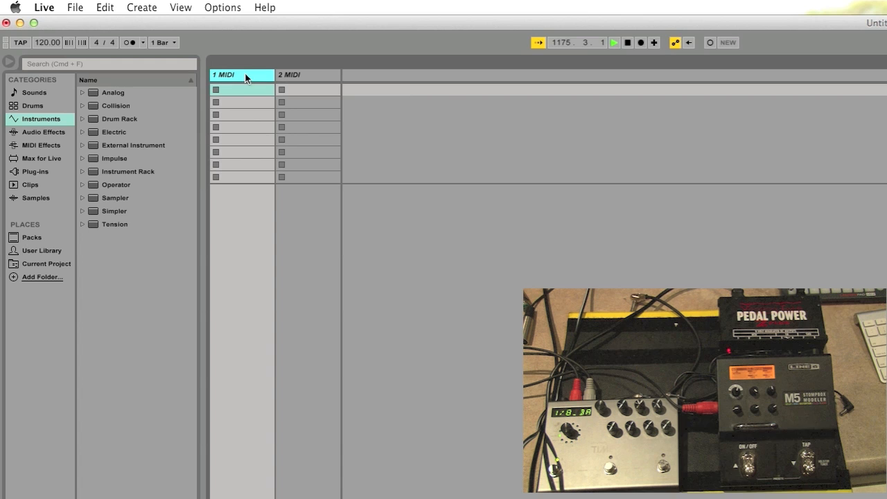
- Rename the first MIDI track as timeline
right_click(247, 82)
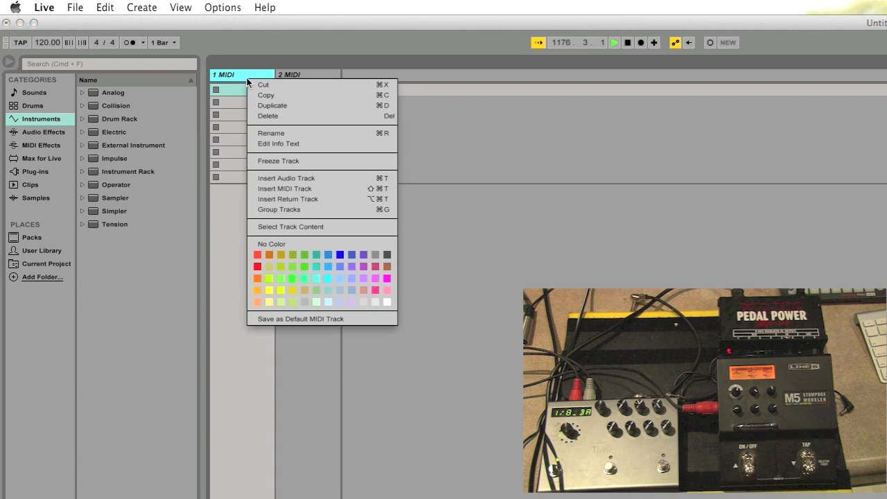
left_click(265, 131)
type("timel")
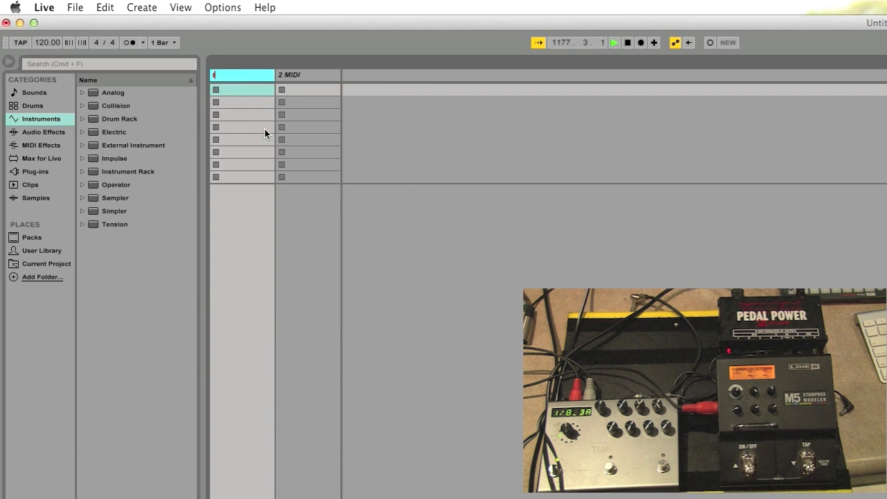
type("ine")
- Rename the second MIDI track as m5
left_click(323, 79)
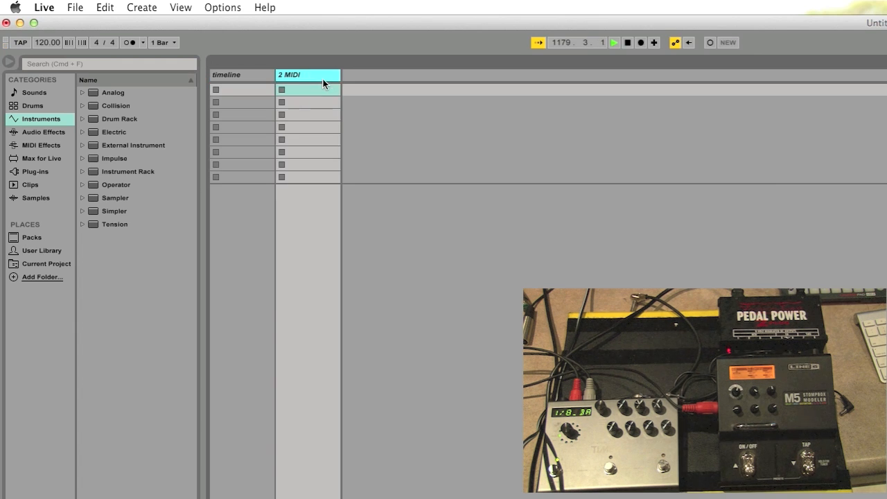
right_click(323, 82)
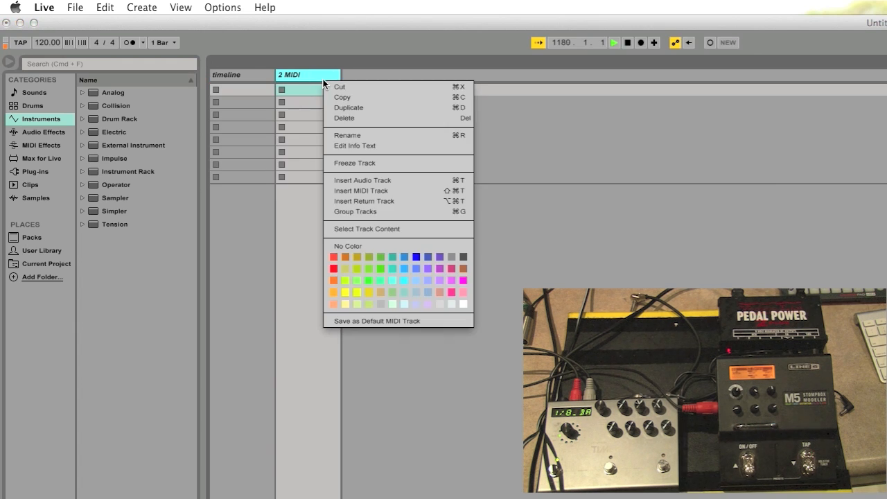
left_click(339, 139)
type("m5")
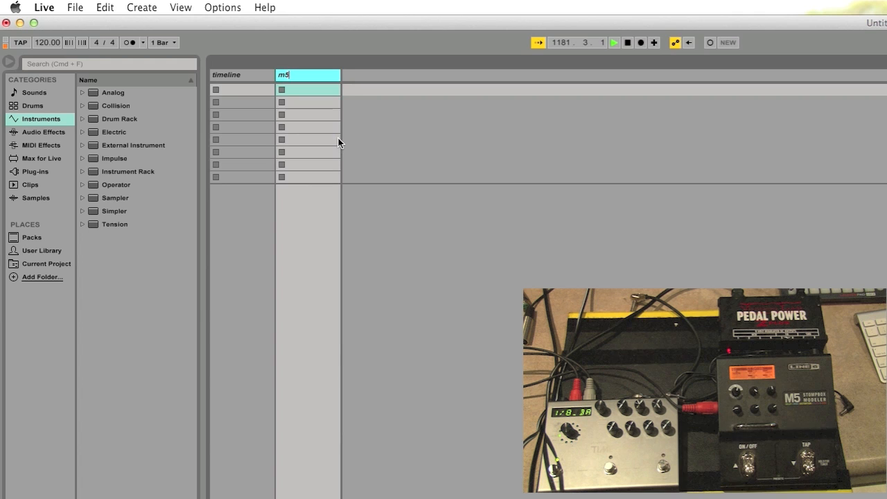
left_click(338, 139)
left_click(257, 78)
left_click(279, 74)
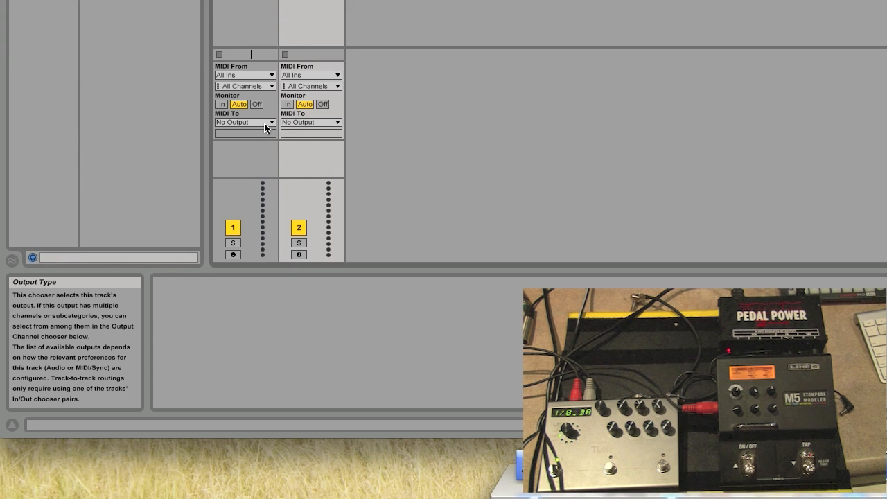
- Route the MIDI output of both the timeline and m5 tracks to MiniBrute (MIDI Interface)
left_click(264, 123)
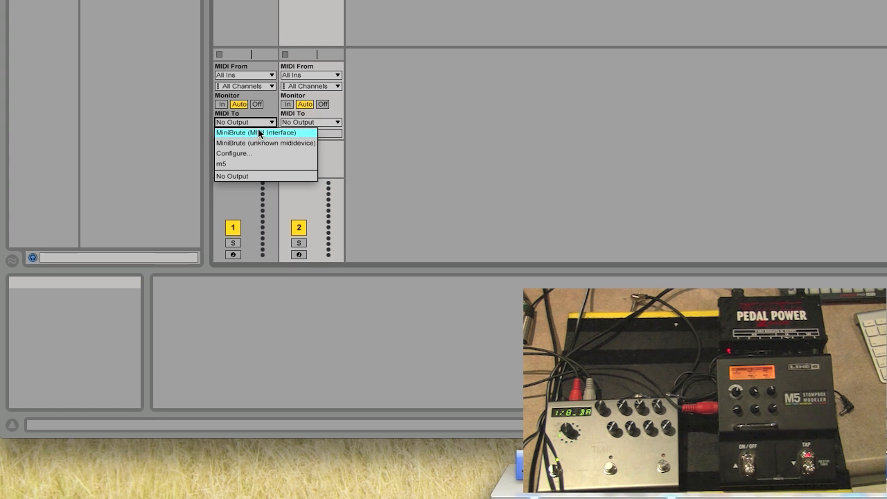
left_click(291, 122)
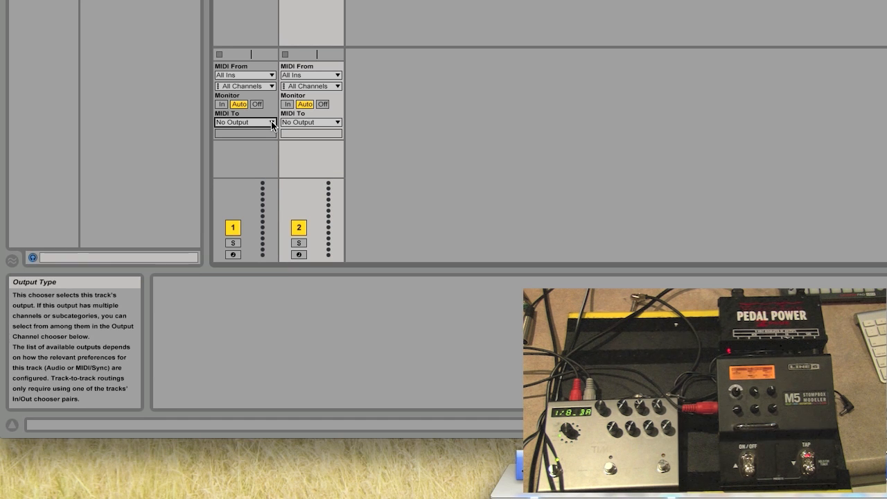
left_click(272, 123)
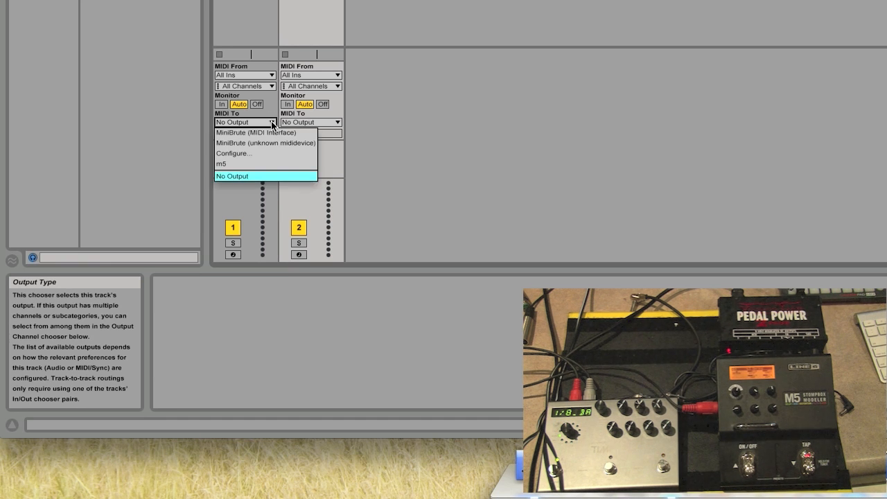
left_click(270, 133)
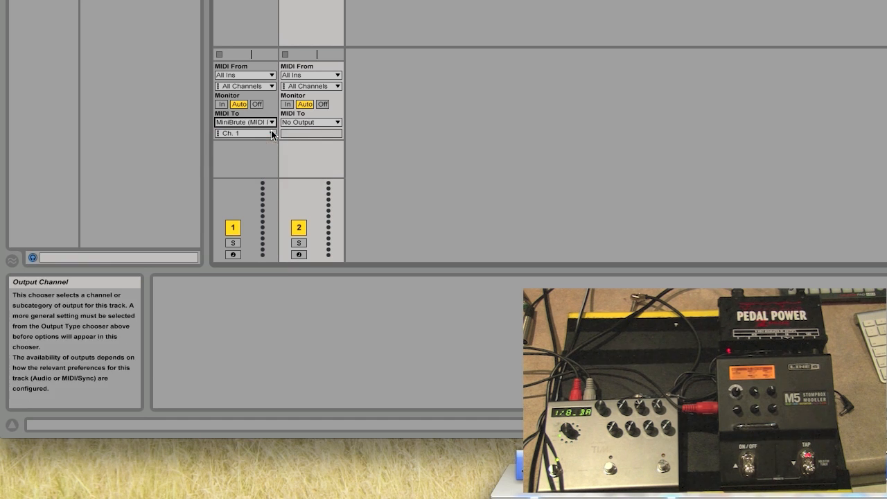
left_click(312, 123)
left_click(311, 133)
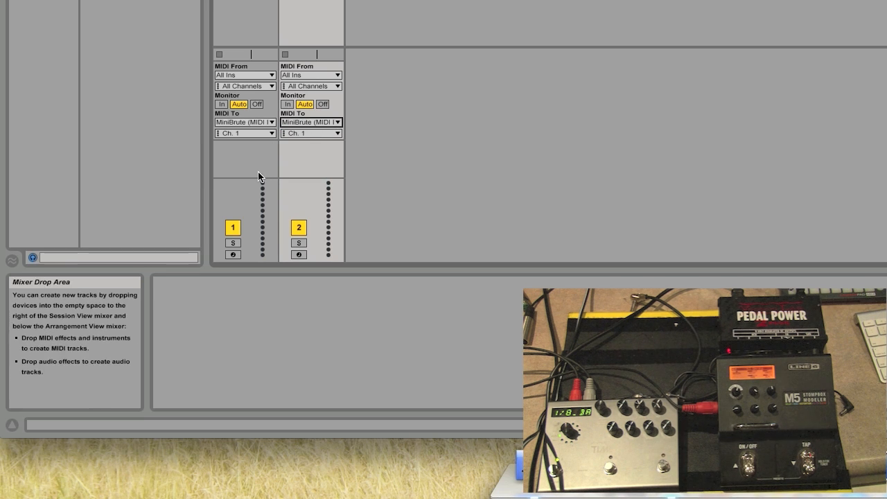
- Set the MIDI output channel to Ch. 1 for the timeline track and Ch. 2 for the m5 track
left_click(264, 133)
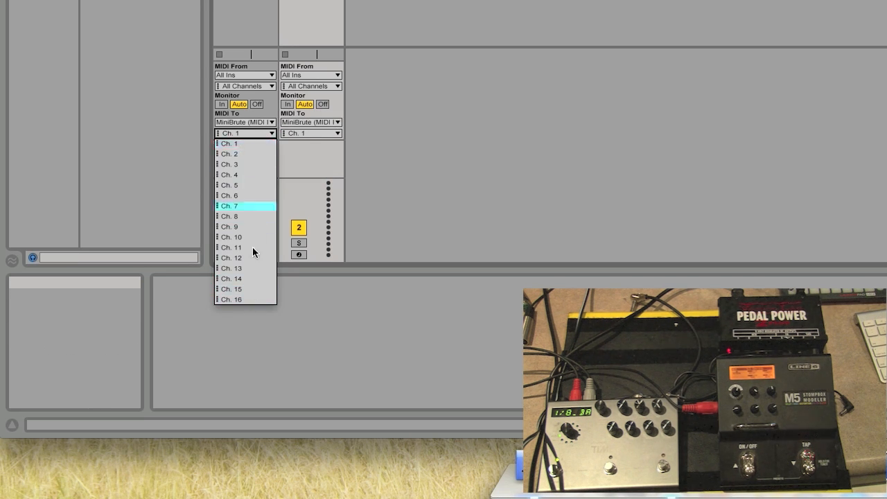
left_click(265, 134)
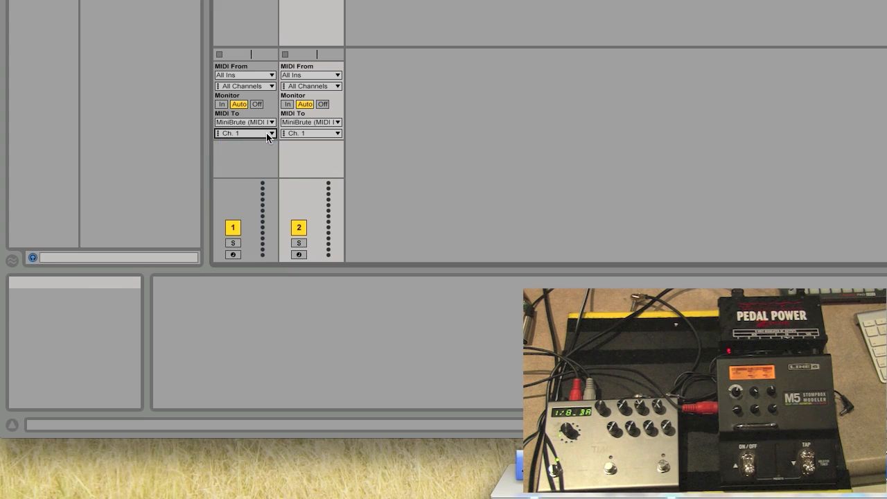
left_click(266, 134)
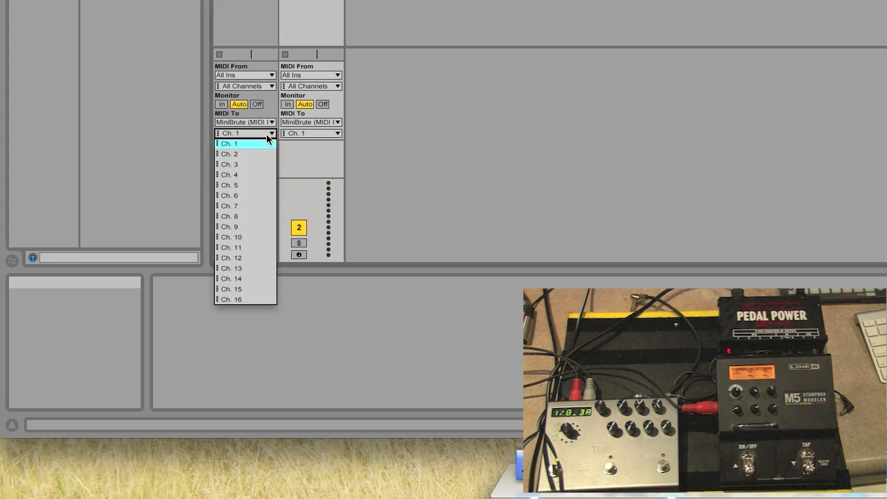
left_click(270, 134)
left_click(257, 135)
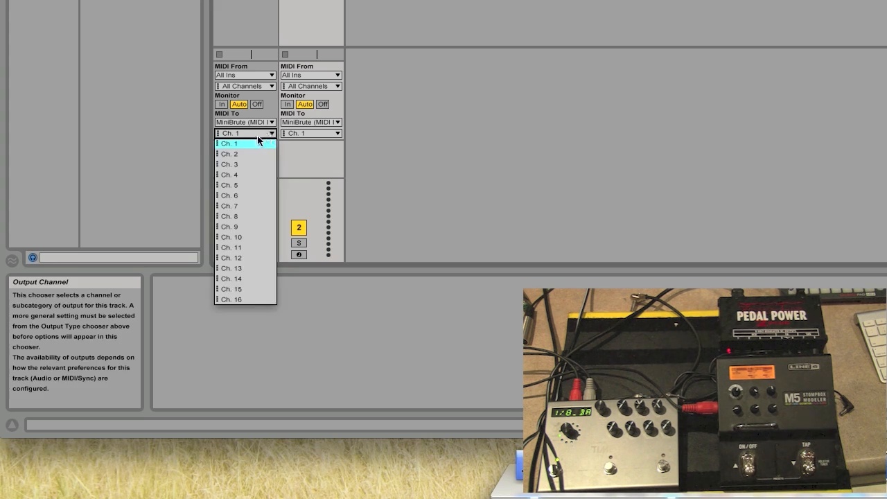
left_click(251, 143)
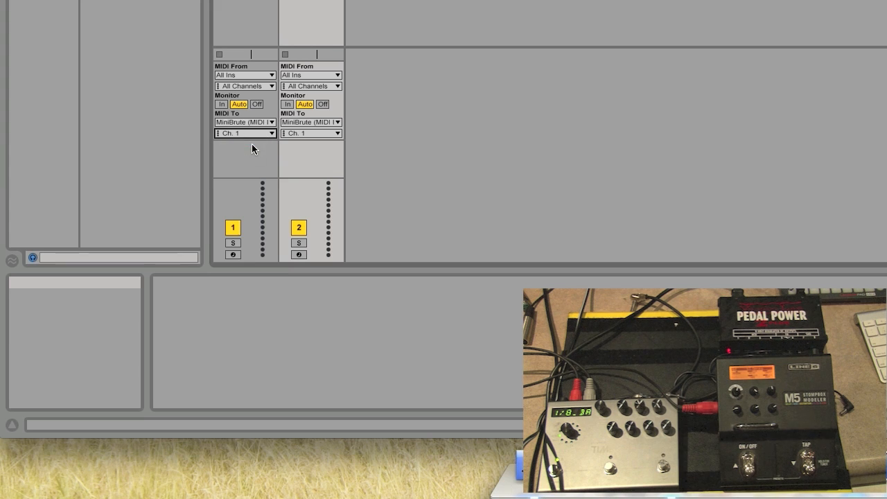
left_click(322, 132)
left_click(320, 154)
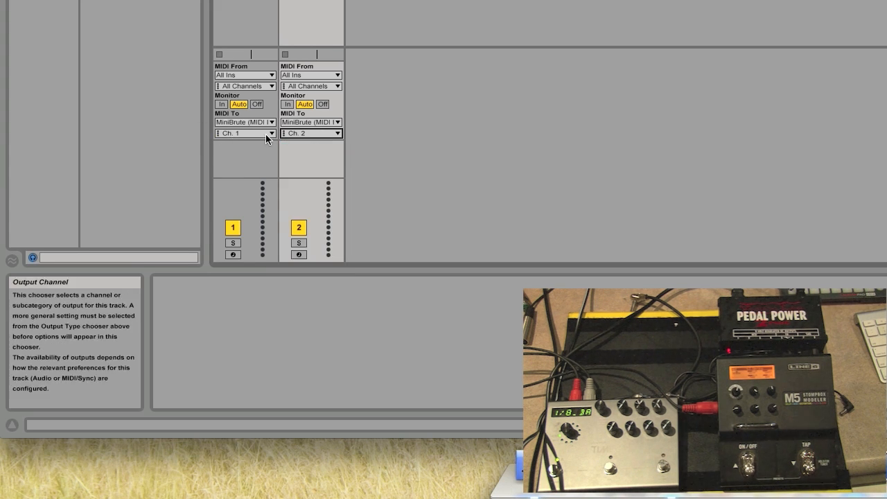
- Insert an empty MIDI clip in the first slot of the timeline track
left_click(262, 88)
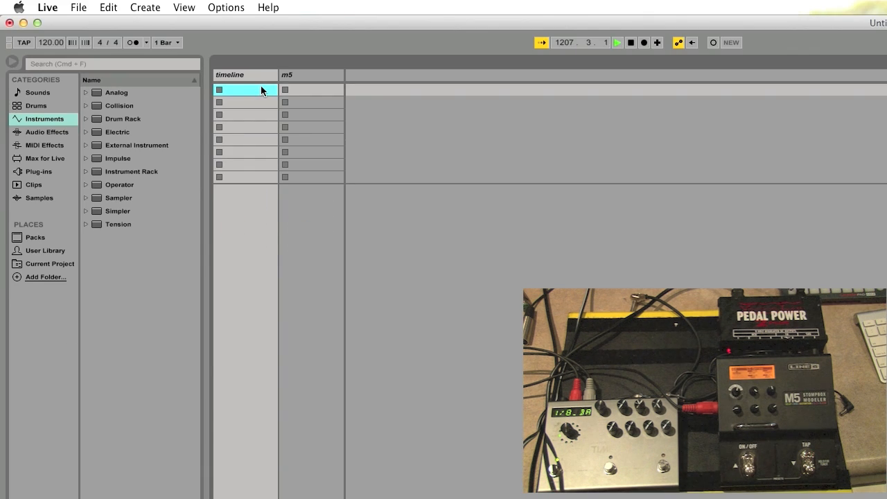
right_click(262, 88)
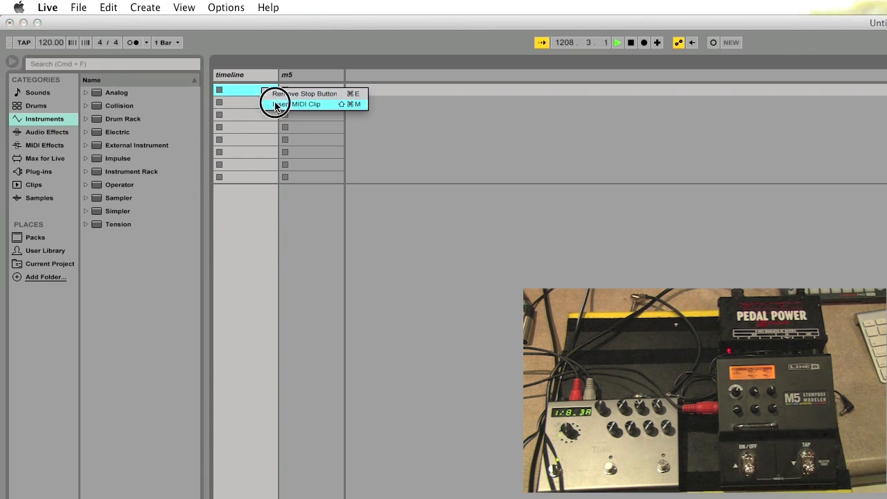
left_click(275, 101)
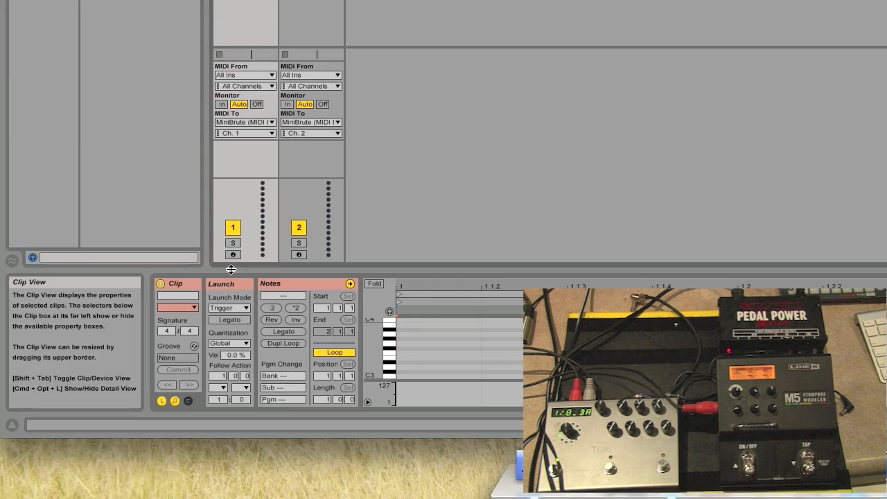
- Turn off looping for the timeline clip and set its launch quantization to None
left_click(328, 354)
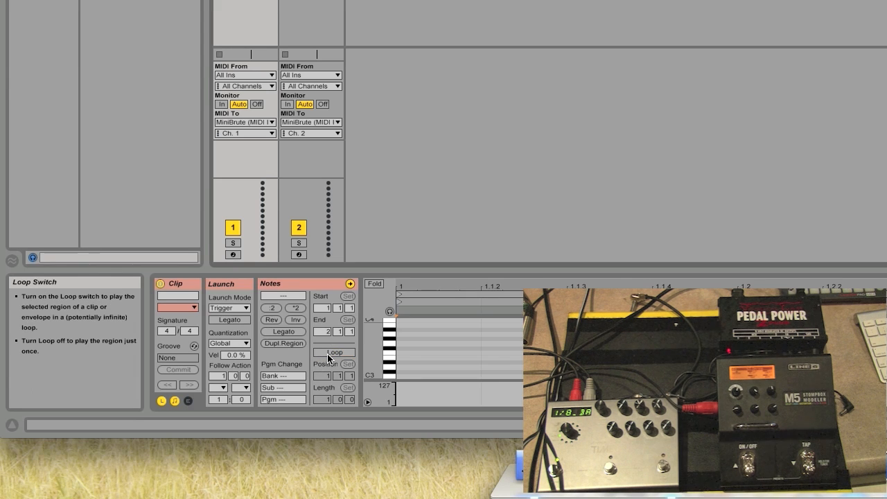
left_click(231, 344)
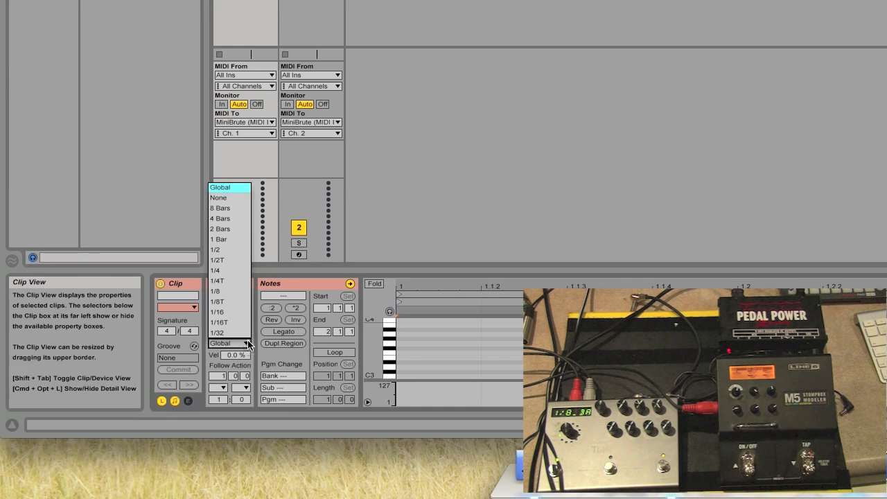
left_click(242, 198)
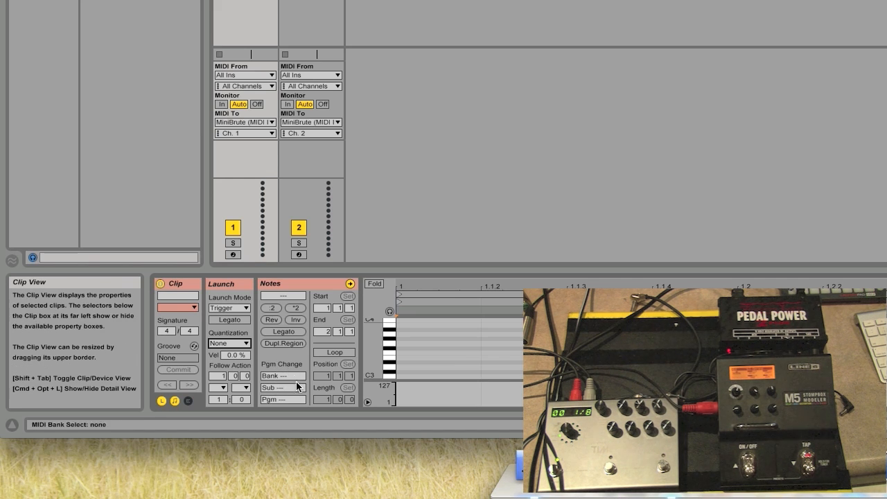
- Assign a program change number to the timeline clip and launch it to test the delay pedal's response
mouse_move(299, 400)
left_mouse_down()
mouse_move(299, 392)
mouse_move(300, 400)
left_mouse_up()
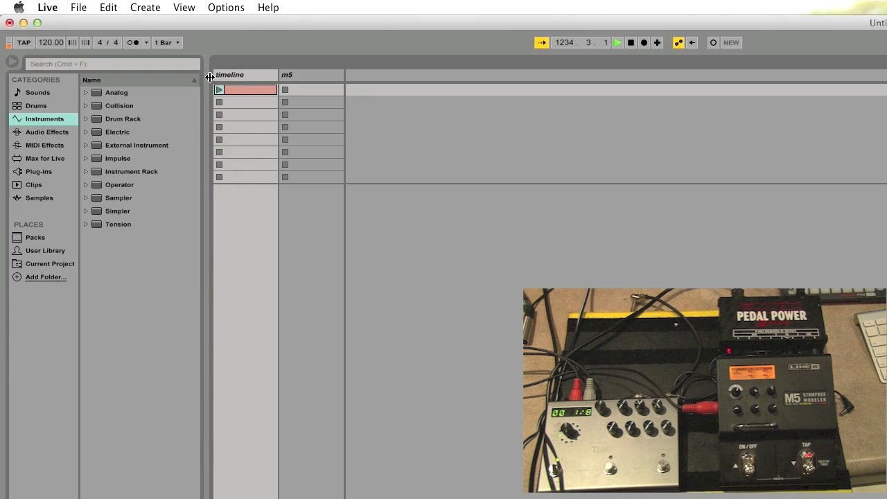
left_click(245, 92)
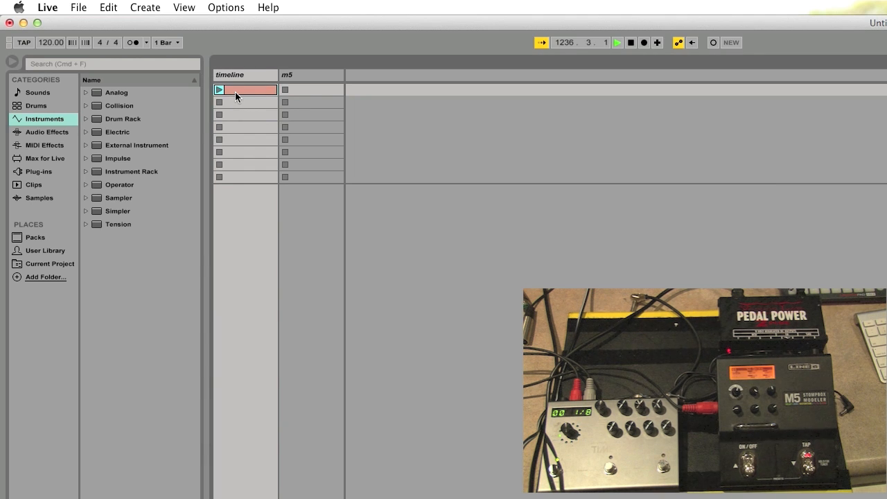
left_click(219, 90)
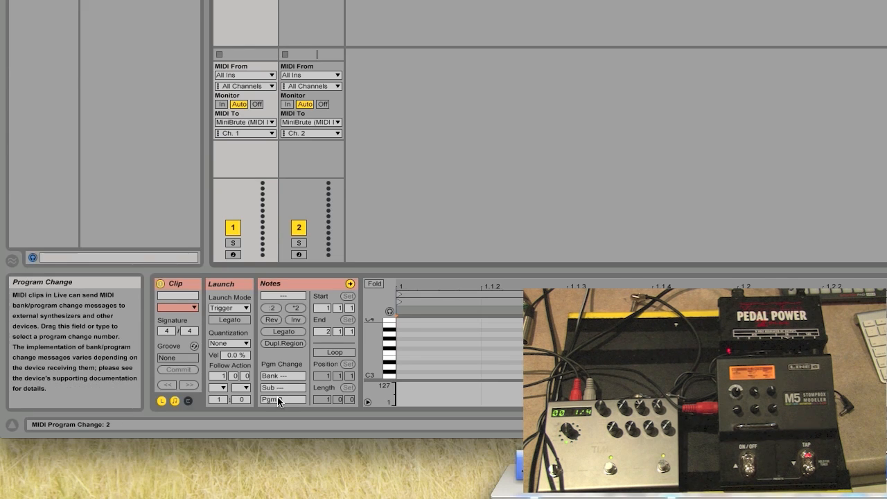
- Set the timeline clip's program change to 2 and launch the clip again
left_click(283, 402)
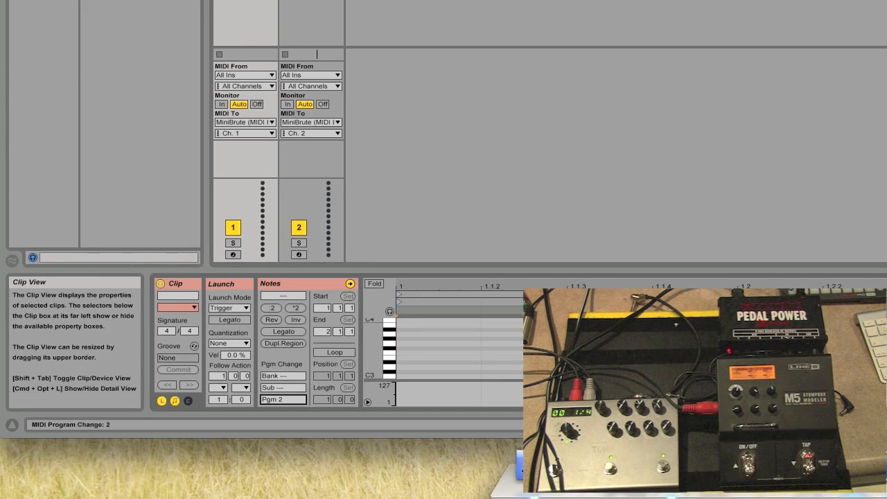
left_click_drag(286, 400, 286, 408)
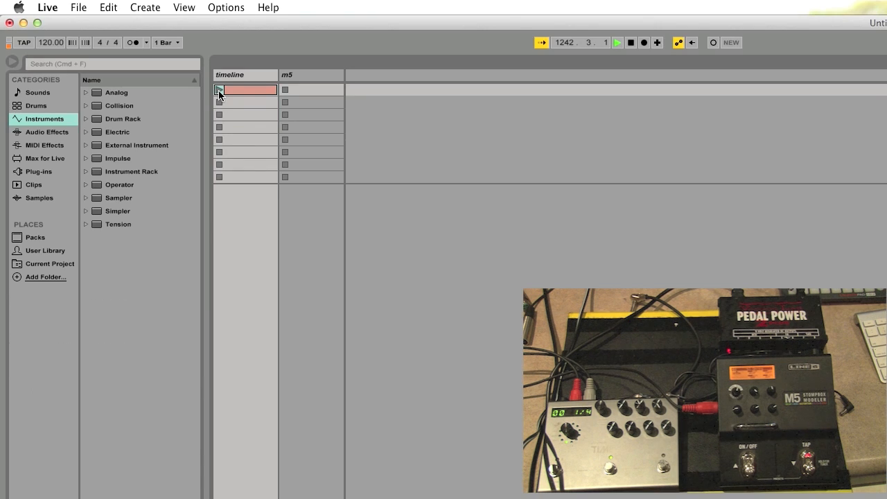
left_click(218, 90)
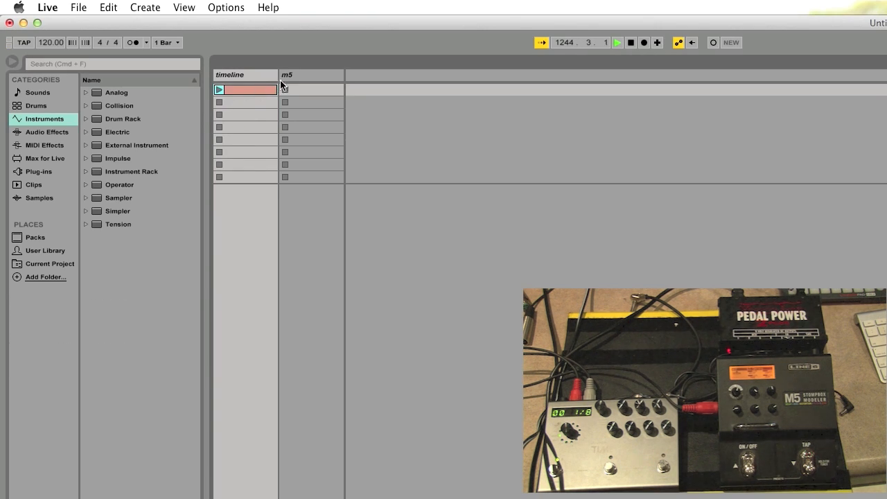
- Insert an empty MIDI clip in the first slot of the m5 track
left_click(300, 78)
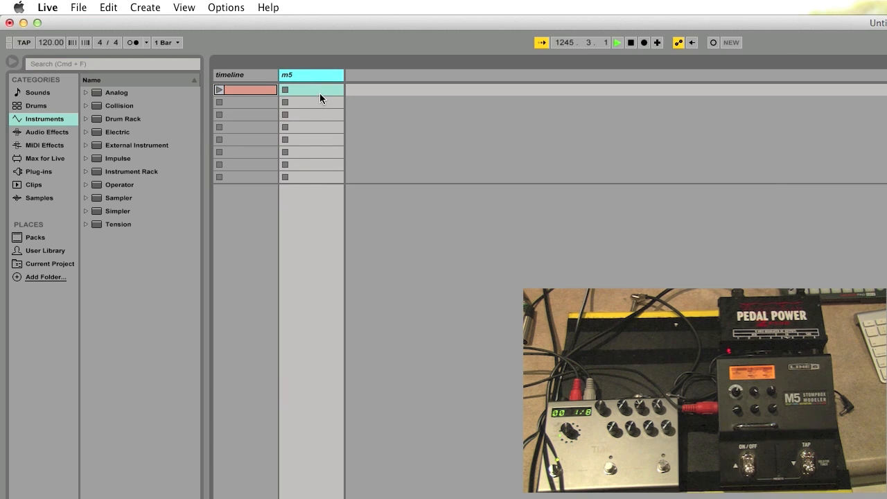
right_click(319, 95)
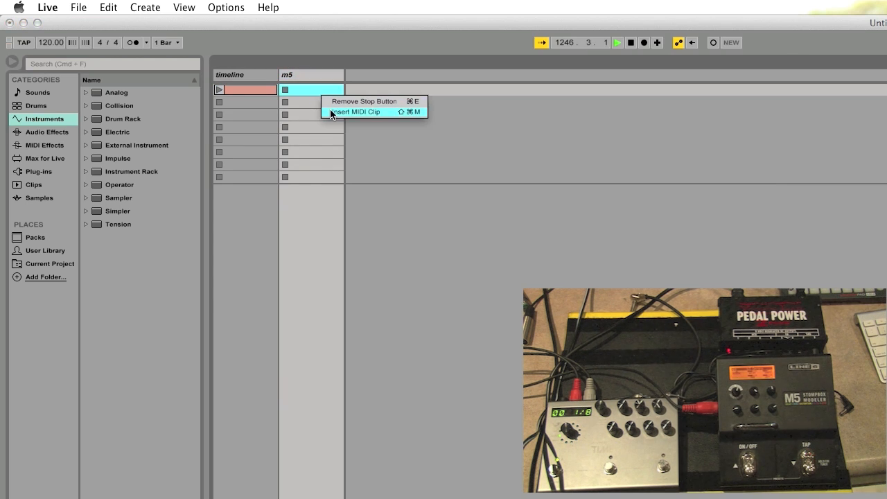
left_click(330, 113)
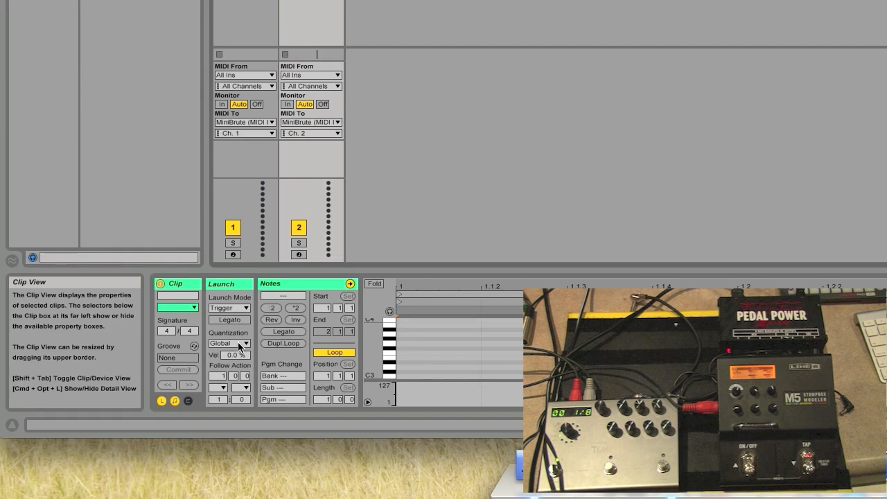
- Set the m5 clip's launch quantization to None and turn off its looping
left_click(240, 344)
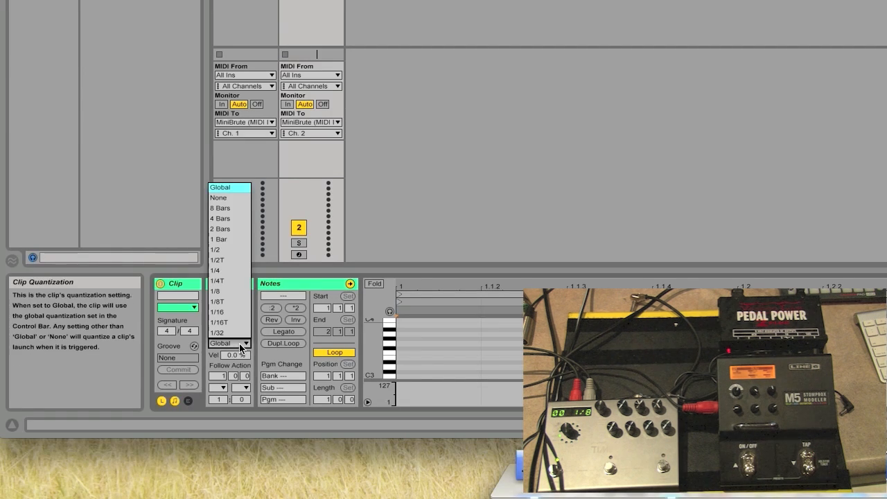
left_click(232, 197)
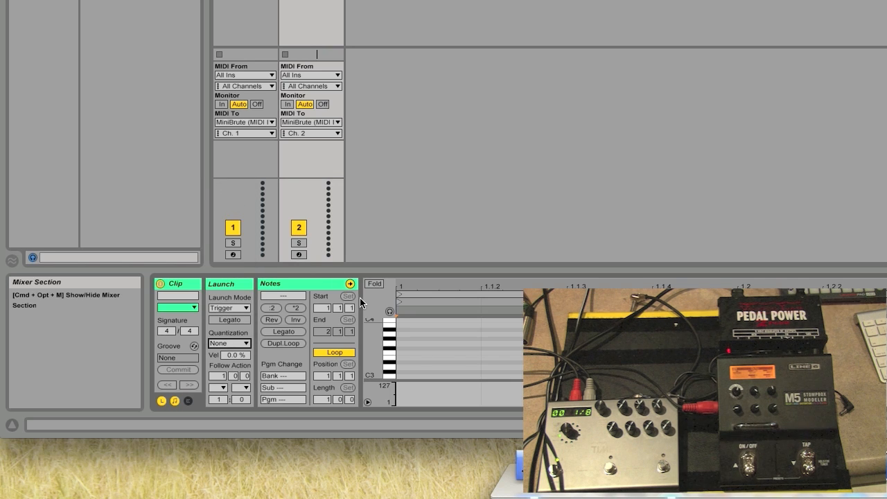
left_click(339, 353)
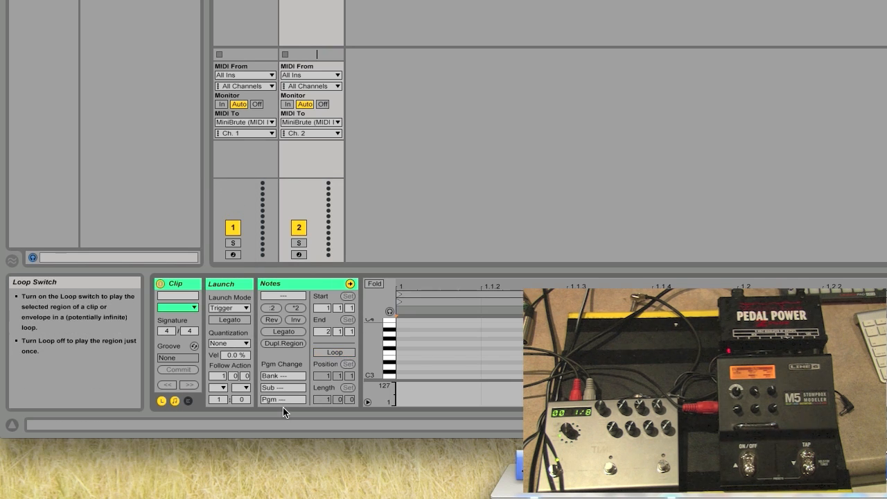
- Assign a program change number to the m5 clip and launch it to test the M5 pedal's response
left_click_drag(293, 406, 292, 402)
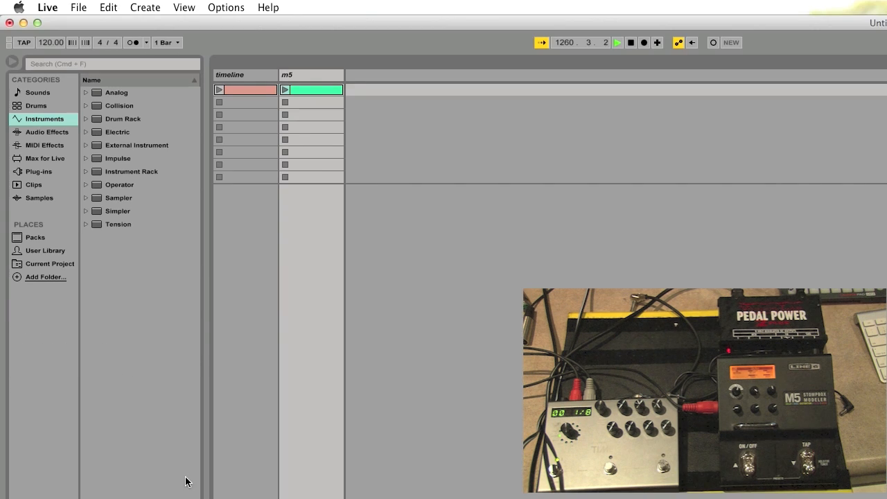
left_click(285, 90)
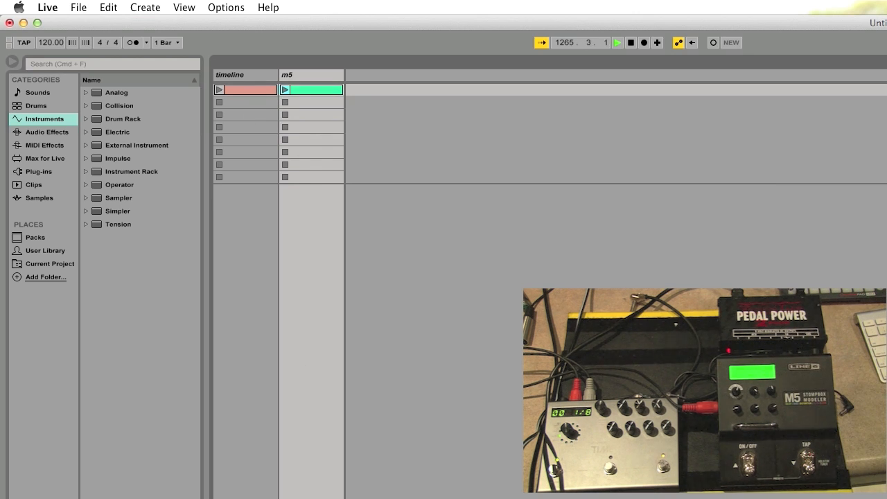
- Set the first timeline clip's program change to 8, adjust the m5 clip's program change as well, and launch the first scene
left_click(259, 88)
left_click_drag(287, 403, 287, 386)
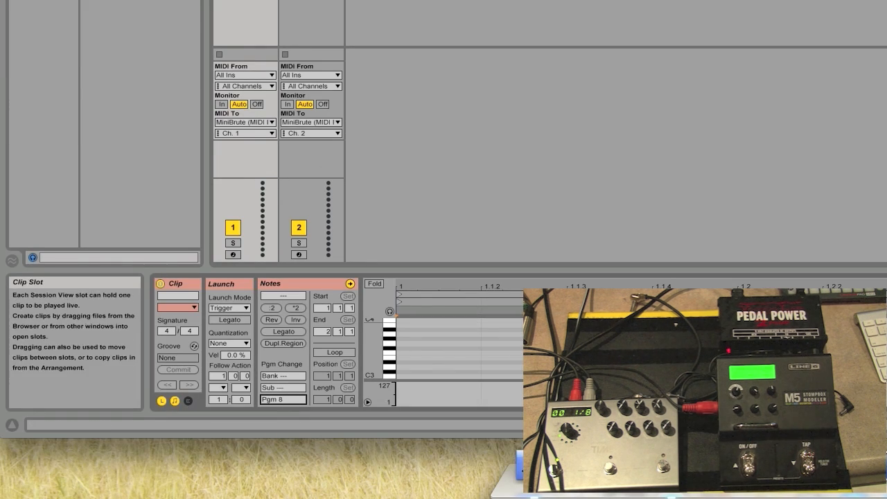
left_click(312, 1)
left_click_drag(290, 401, 290, 385)
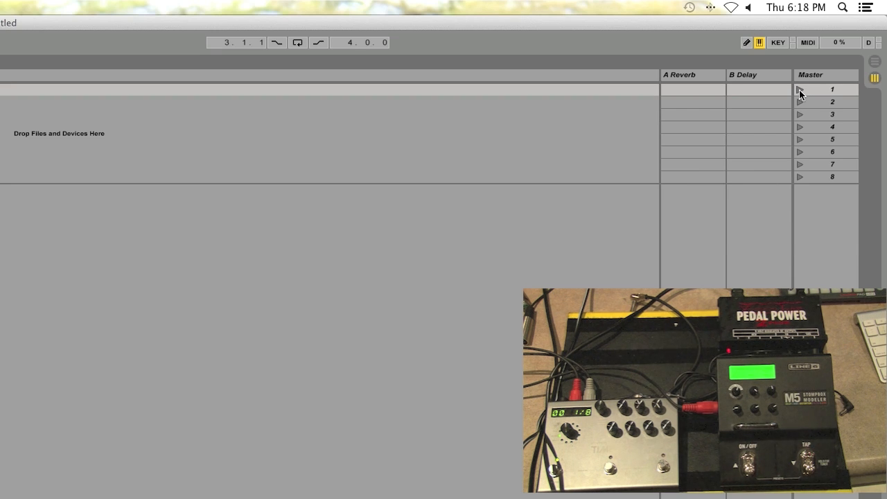
left_click(799, 90)
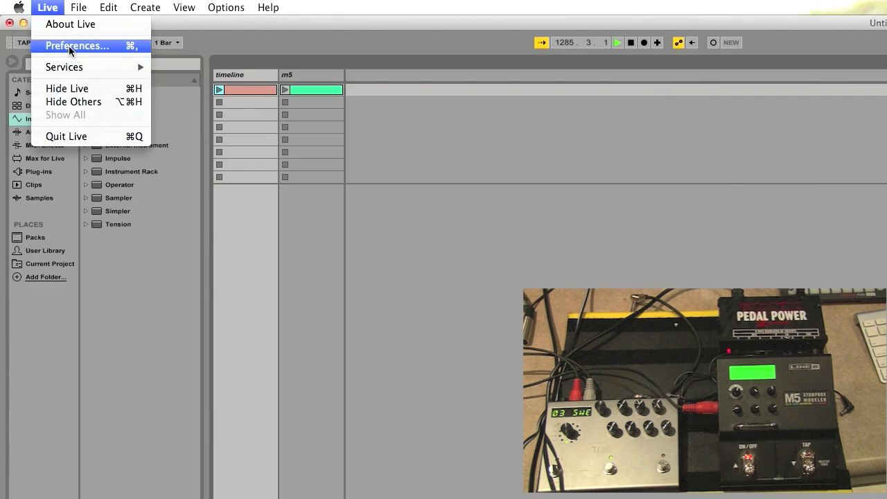
- Check the track and sync settings of the MIDI ports in the preferences
left_click(69, 48)
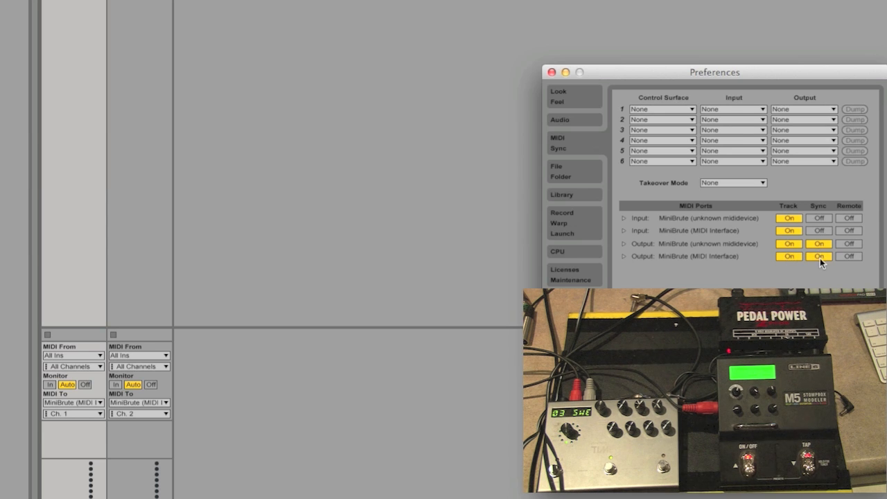
left_click(552, 72)
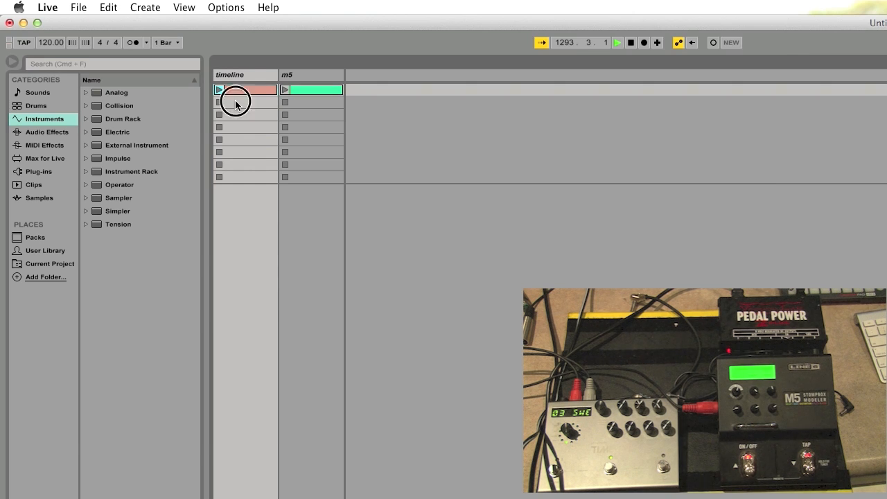
- Paste the copied timeline clip into the second slots of the timeline and m5 tracks
left_click(235, 102)
key("super+v")
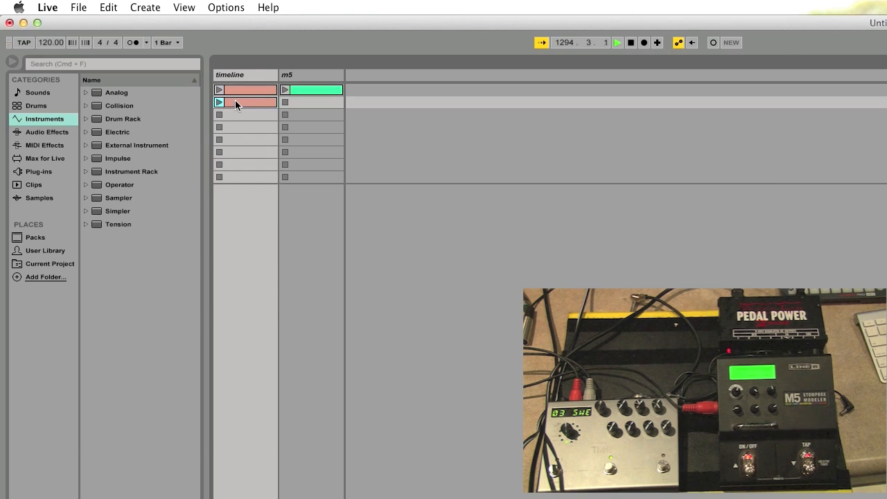
left_click(318, 102)
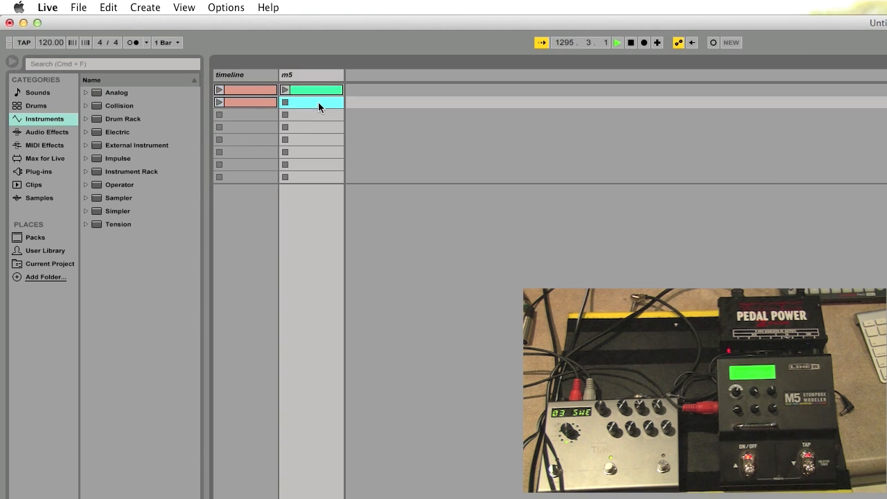
key("super+v")
left_click(246, 89)
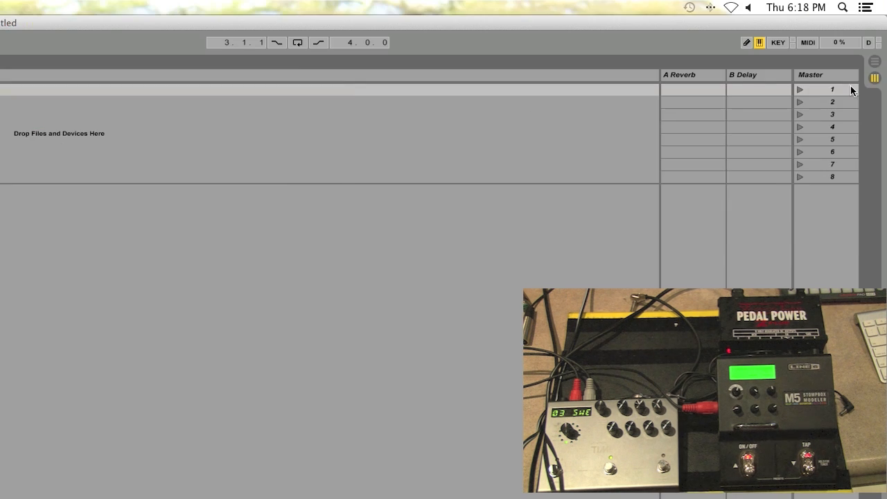
- Rename the first scene to "120 BPM"
left_click(839, 92)
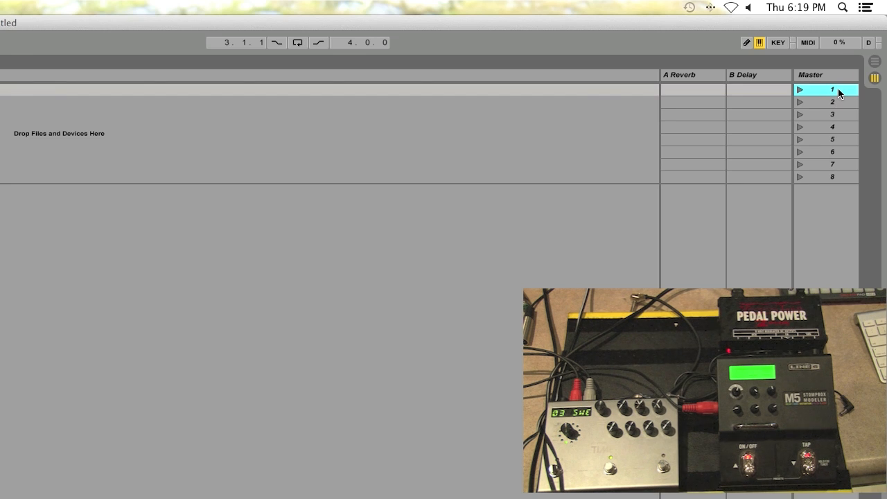
right_click(839, 92)
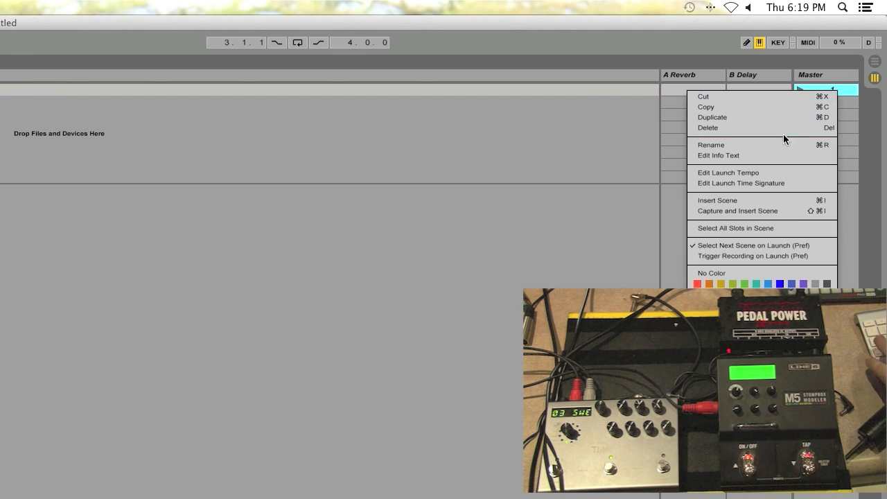
left_click(773, 143)
type("2")
key("BackSpace")
type("120 BPM")
- Rename the second scene to "148 BPM"
left_click(841, 106)
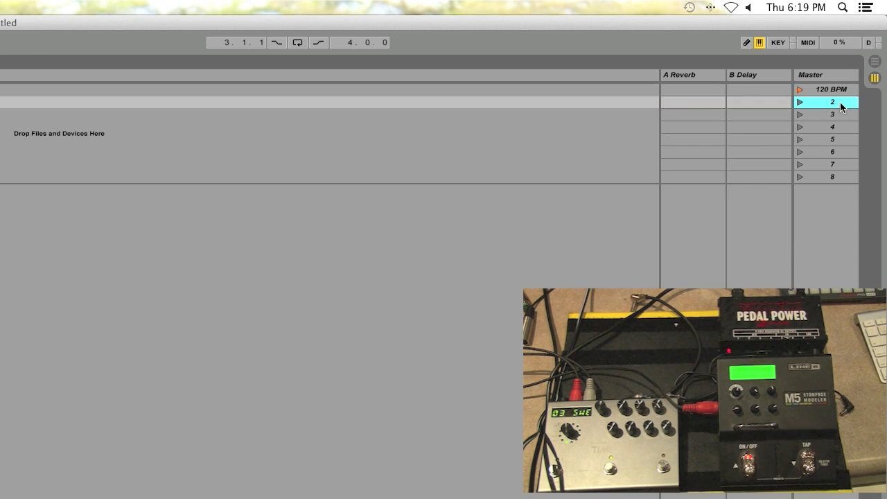
right_click(840, 101)
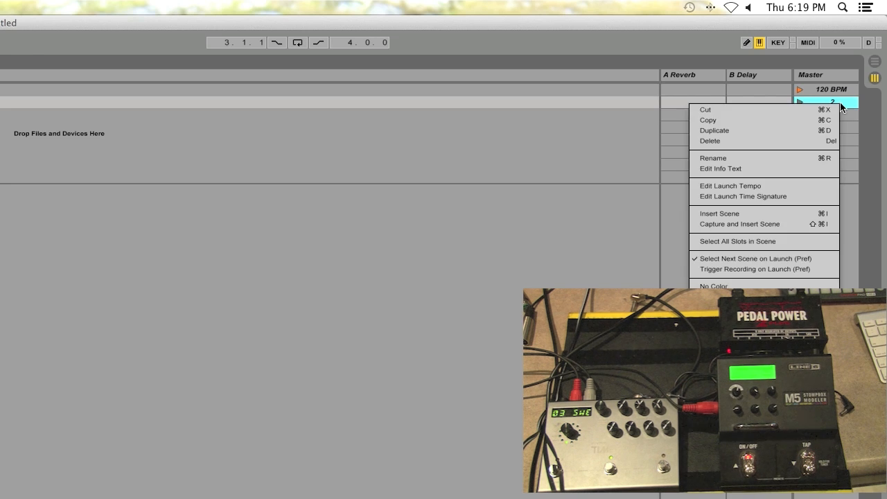
left_click(791, 155)
type("1j48 \\\\")
key("BackSpace")
key("BackSpace")
key("BackSpace")
key("BackSpace")
key("BackSpace")
key("BackSpace")
key("BackSpace")
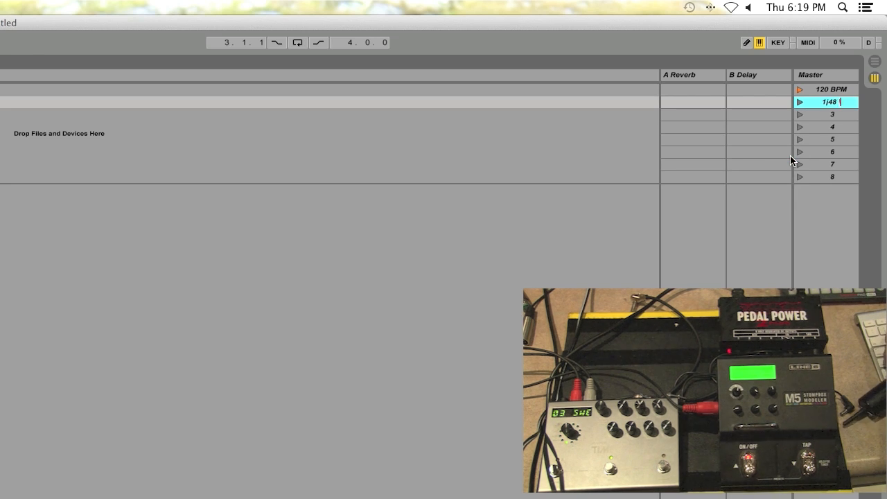
type("4")
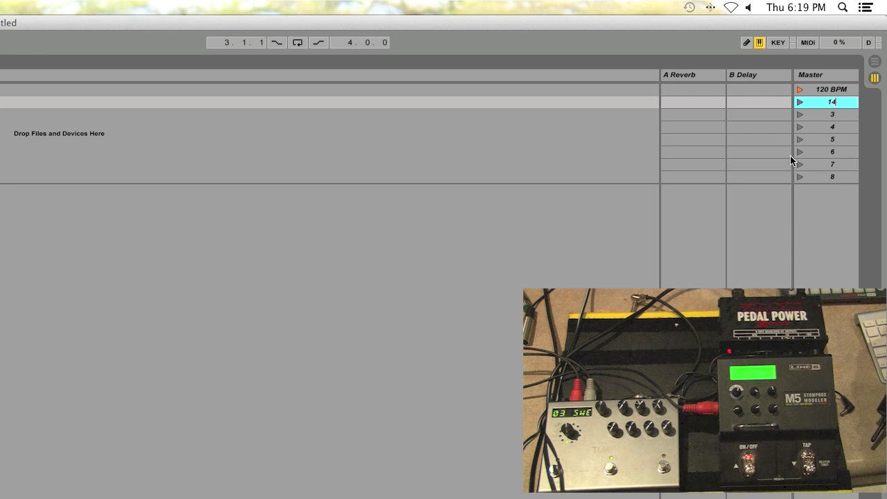
type("8 BPM")
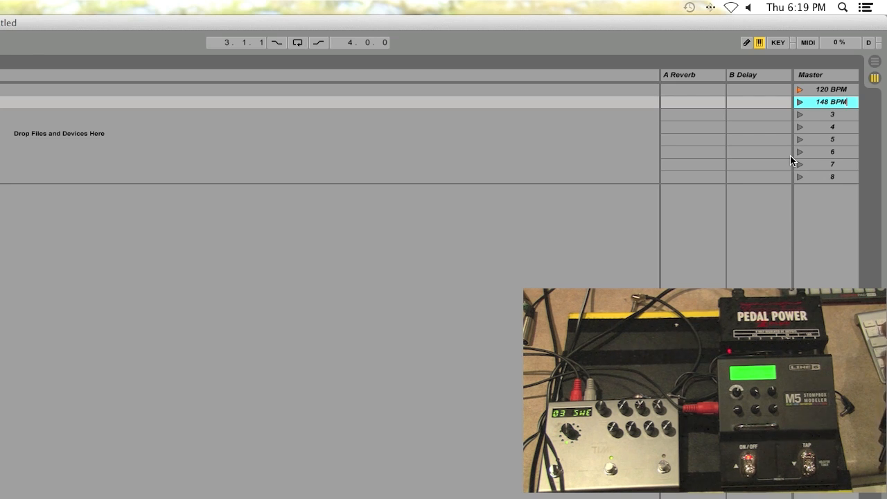
key("Return")
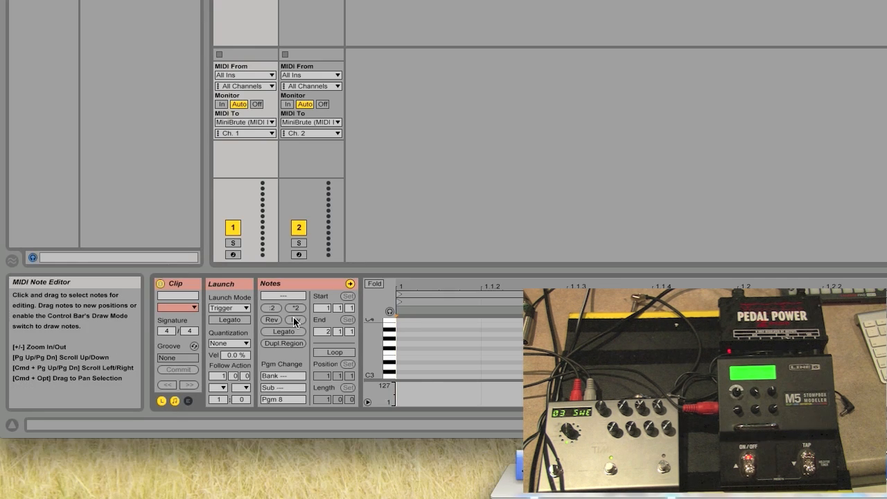
- Set the second timeline clip's program change to 4 and change the program number of the second m5 clip
left_click_drag(283, 400, 283, 406)
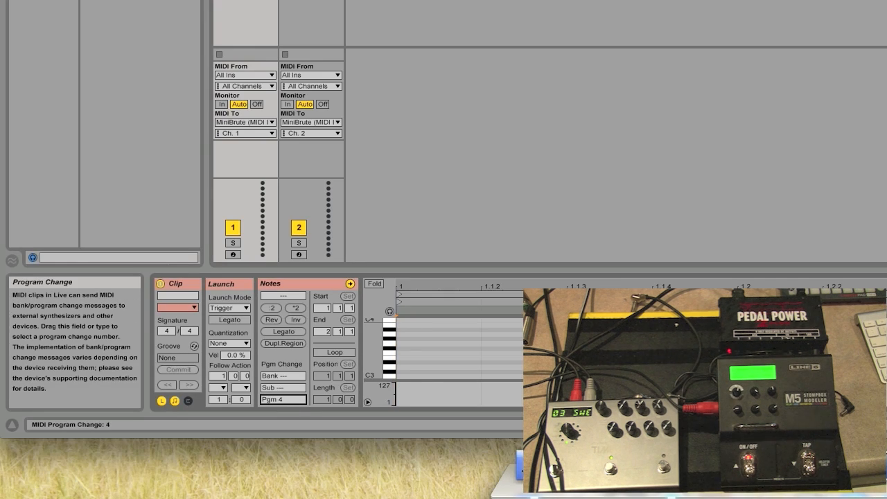
left_click(312, 3)
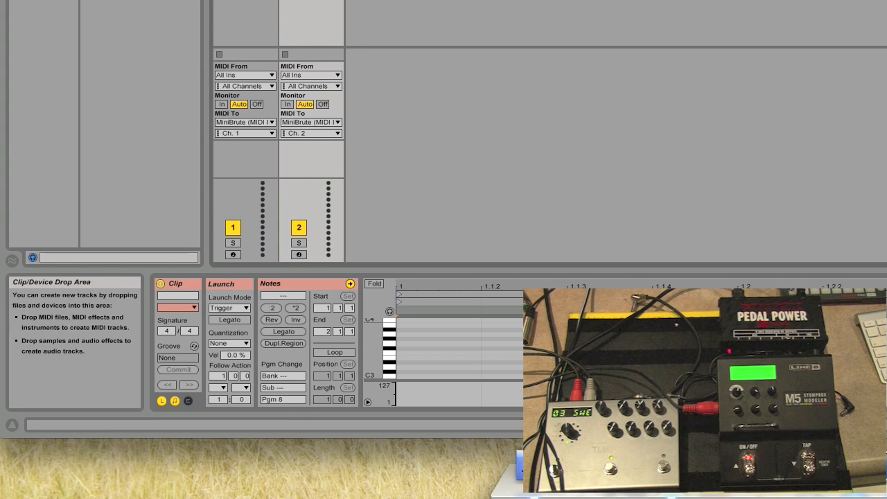
left_click_drag(283, 400, 283, 409)
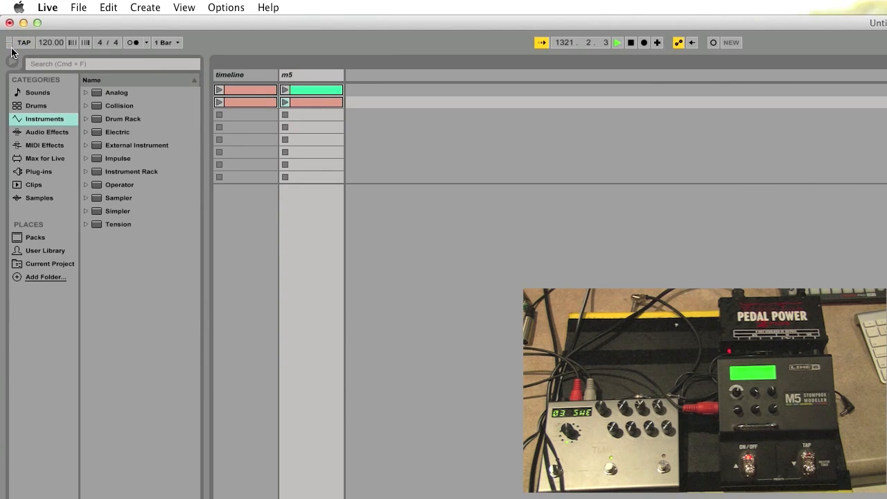
- Stop the transport and launch the 120 BPM and 148 BPM scenes in turn to test both pedals
left_click(631, 42)
left_click(631, 42)
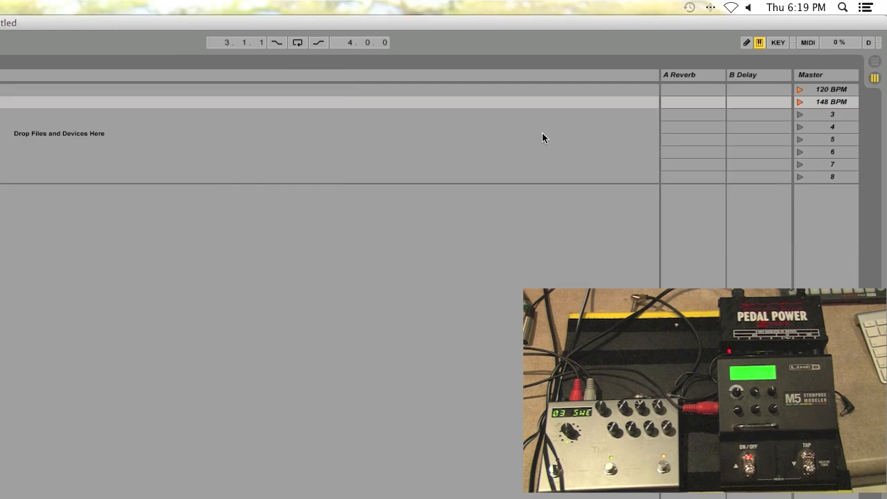
left_click(802, 90)
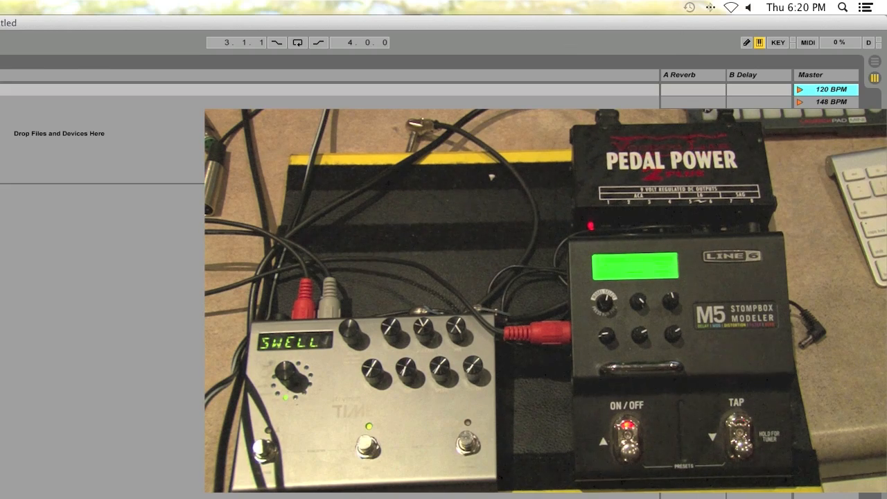
left_click(801, 103)
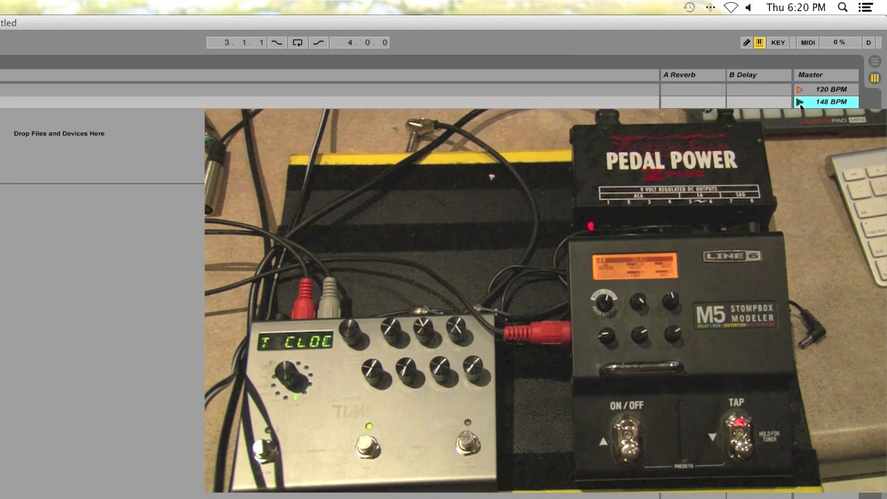